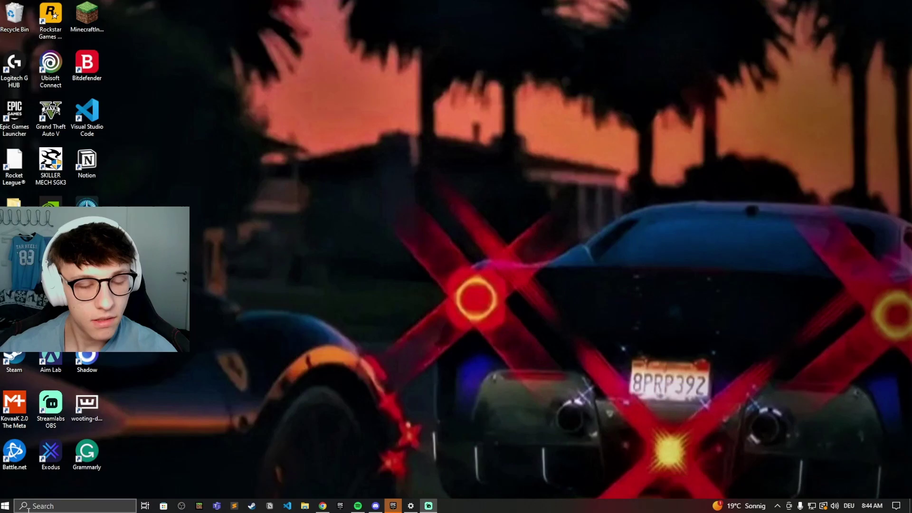
Find Control Panel through search and go to User Accounts for the signed-in user
click(59, 507)
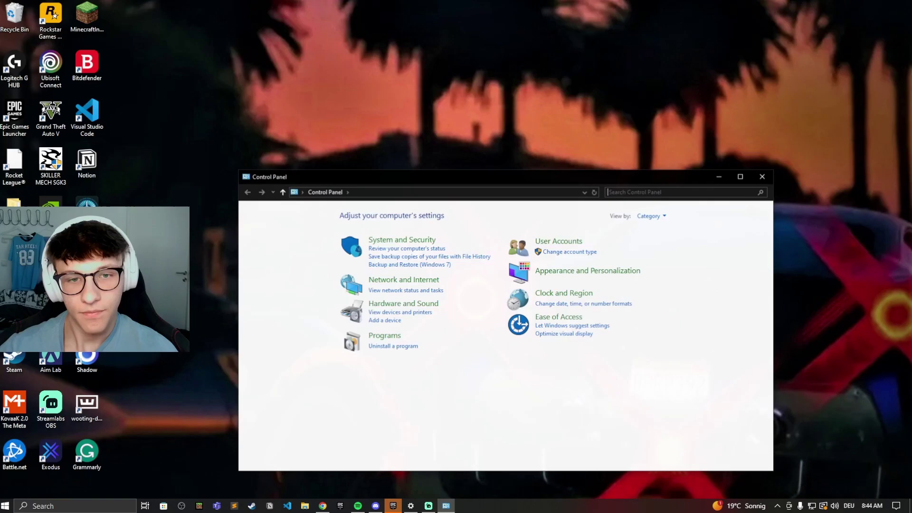
click(559, 241)
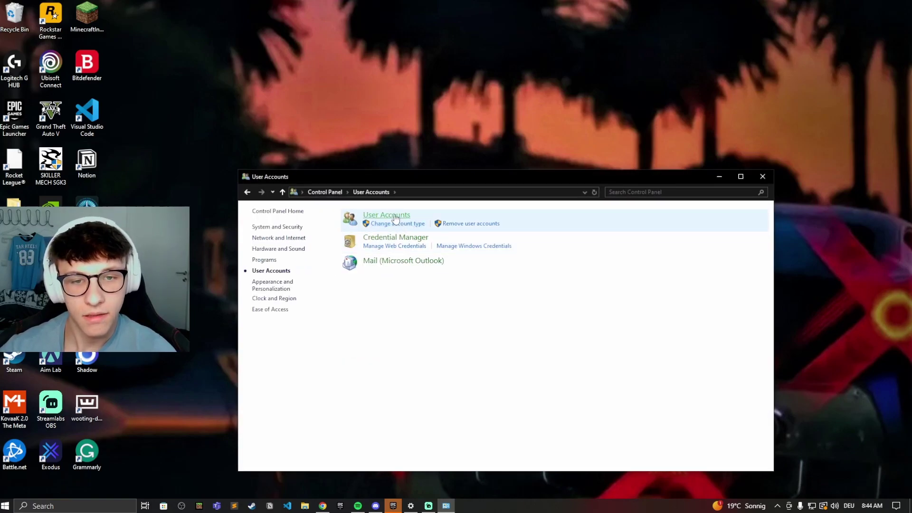
click(389, 216)
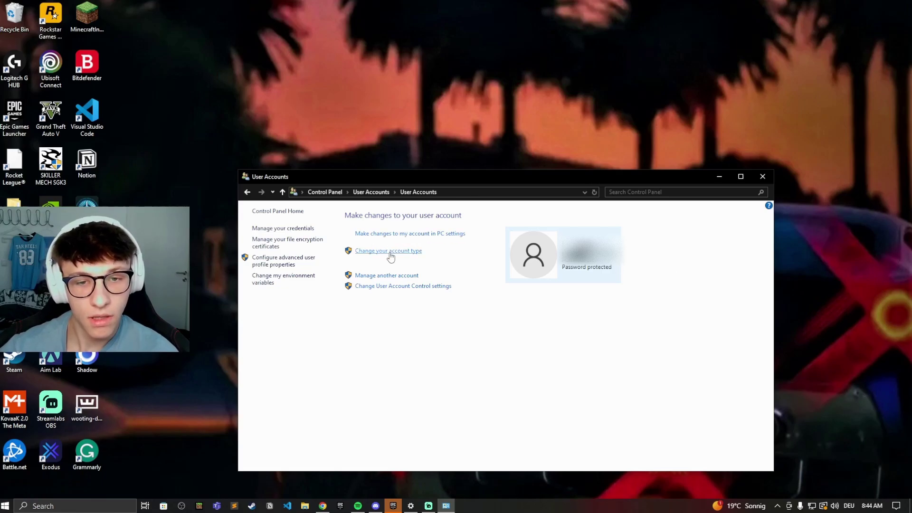
Open the rename form for account 11 via Manage another account
click(390, 276)
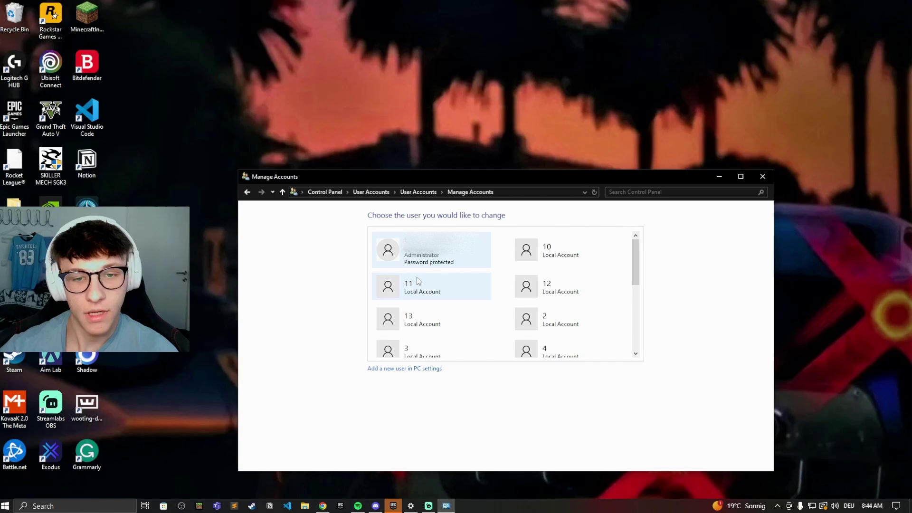
click(464, 288)
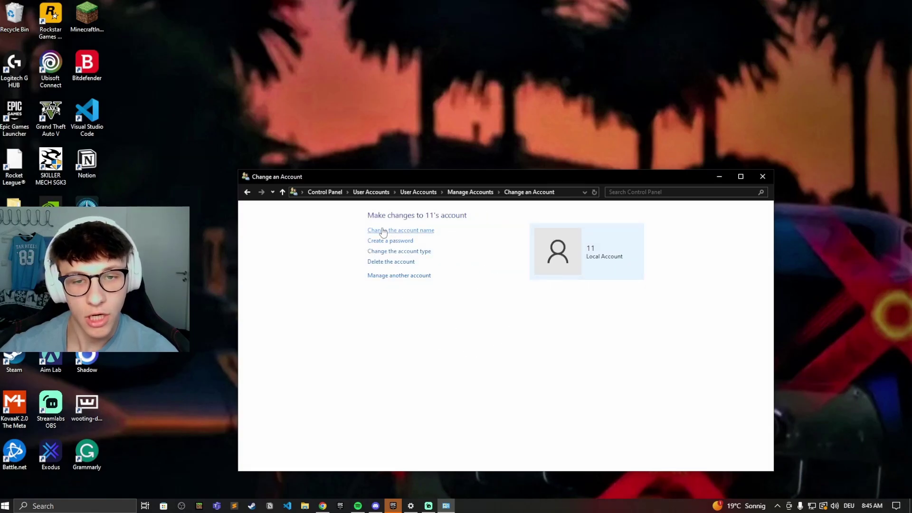
click(423, 231)
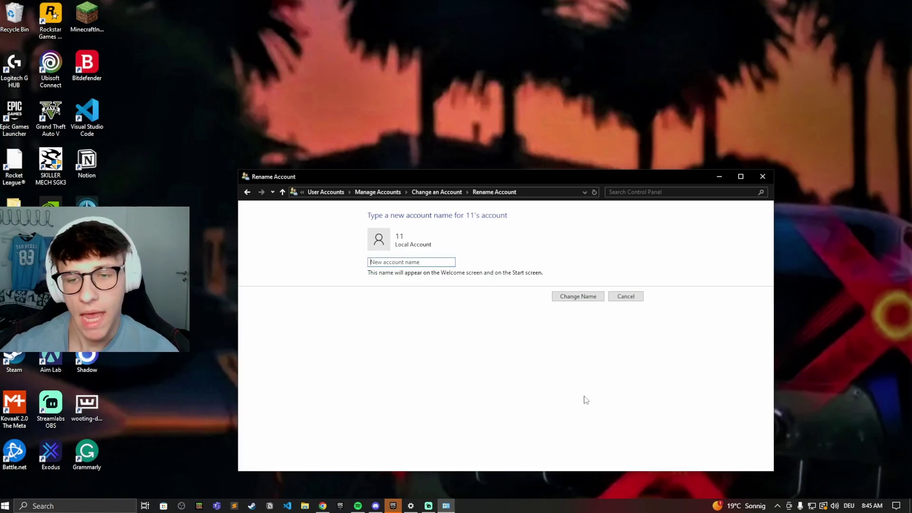
Cancel the rename, leaving account 11's name unchanged, and close Control Panel
click(630, 298)
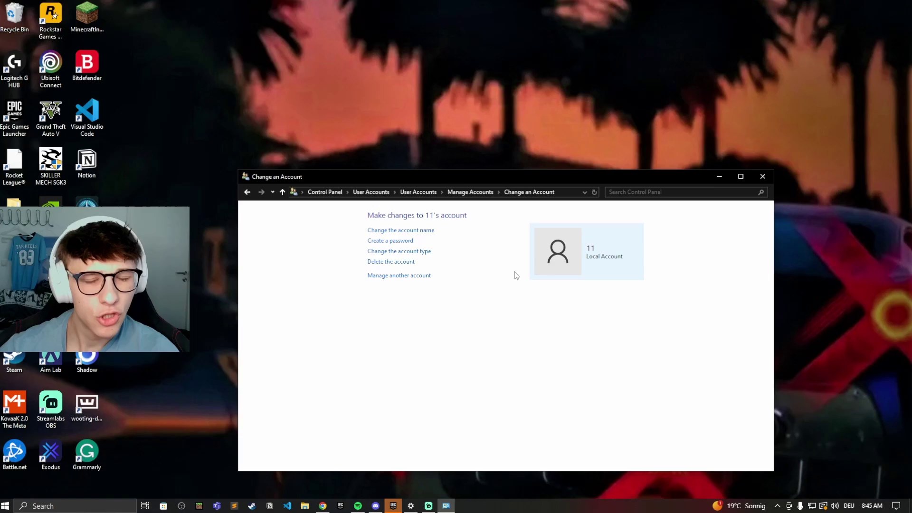
click(763, 176)
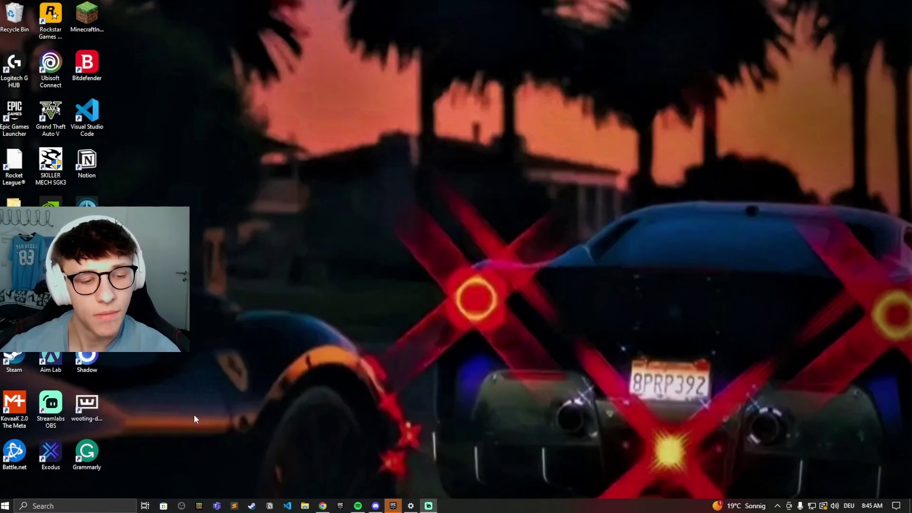
Open Windows Settings from the Start menu and go to Accounts
click(5, 505)
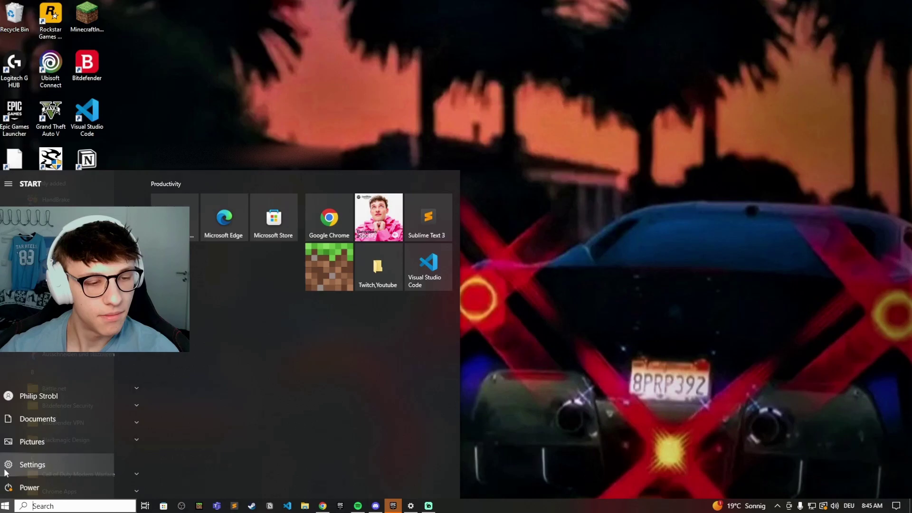
click(15, 464)
click(11, 30)
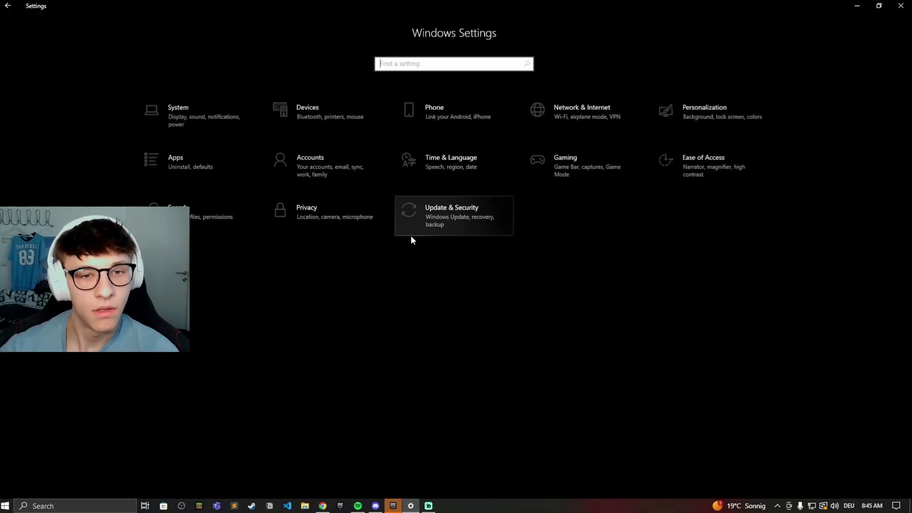
click(315, 164)
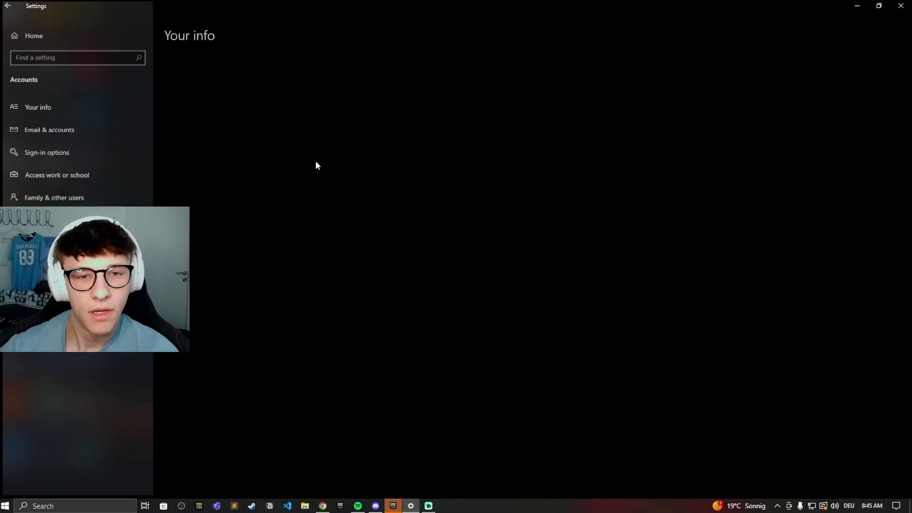
From Your info, open the Manage my Microsoft account page in the browser
click(40, 109)
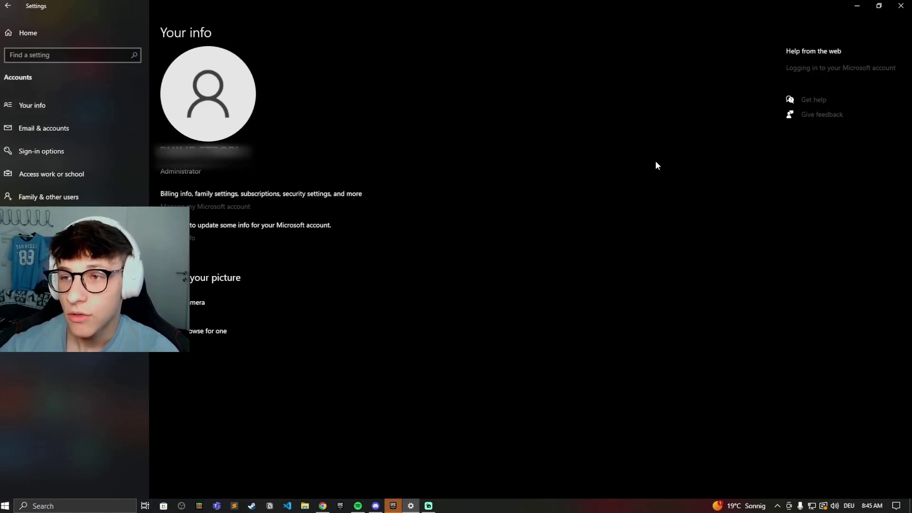
click(229, 207)
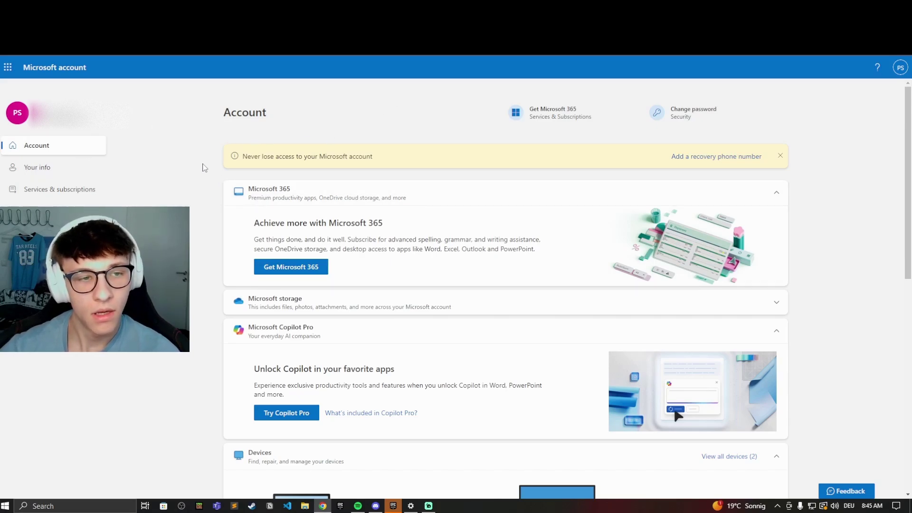
Open the Your info section on account.microsoft.com to view the account's full name
click(37, 167)
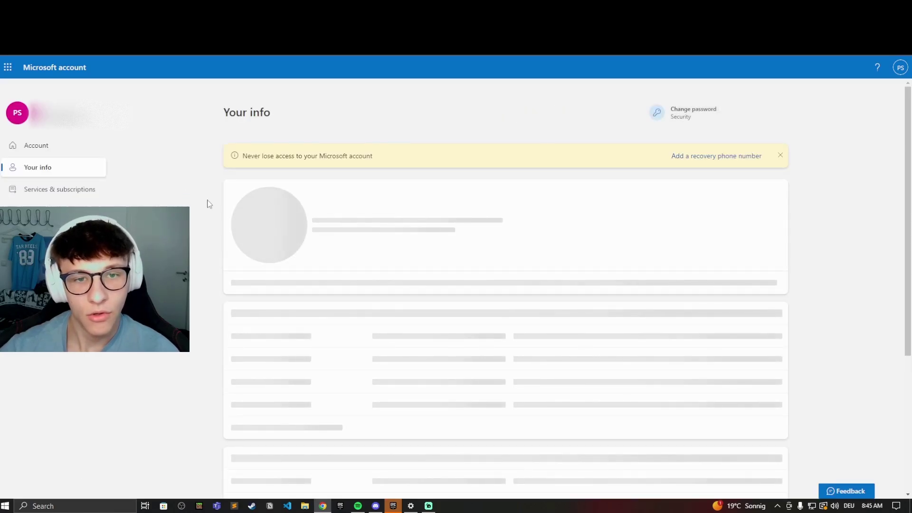
scroll(378, 259, down, 1)
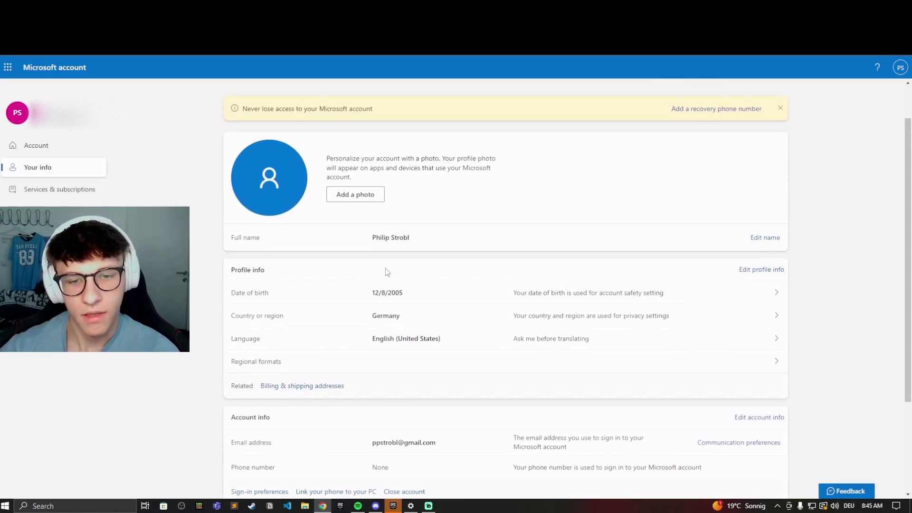
scroll(385, 271, up, 1)
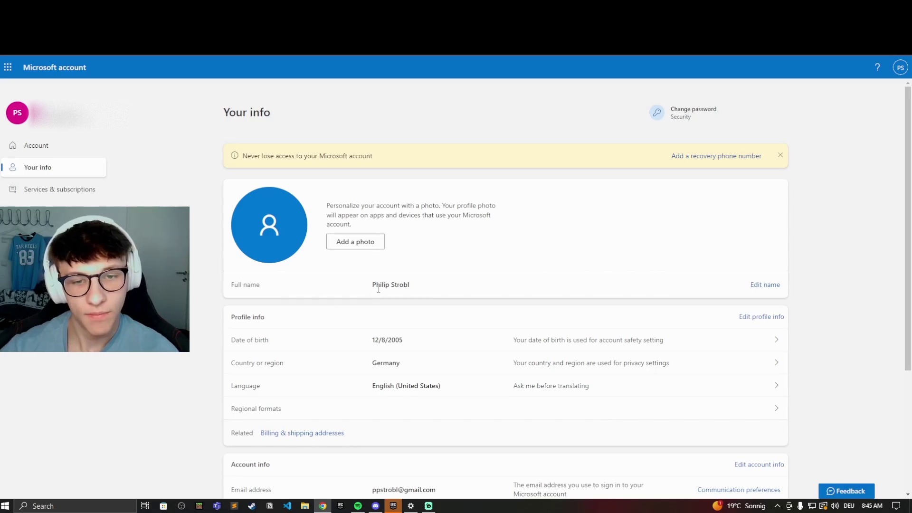
click(766, 284)
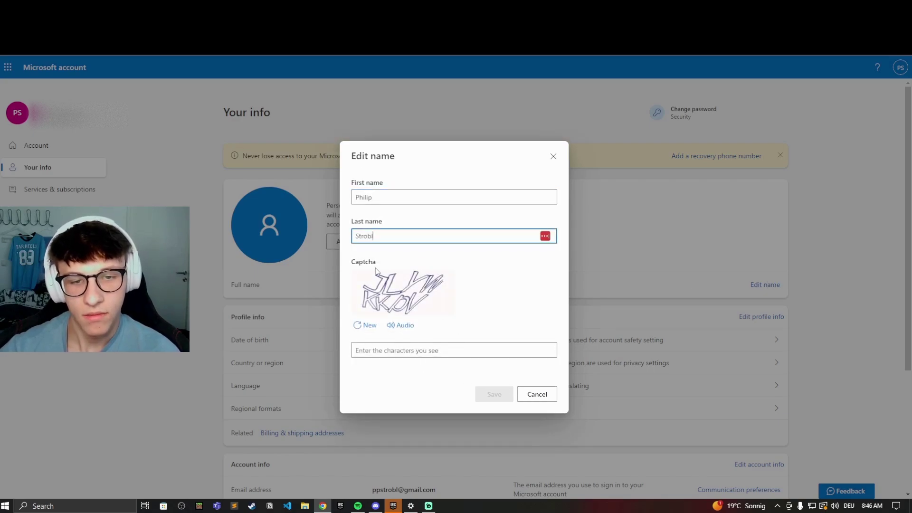
click(537, 394)
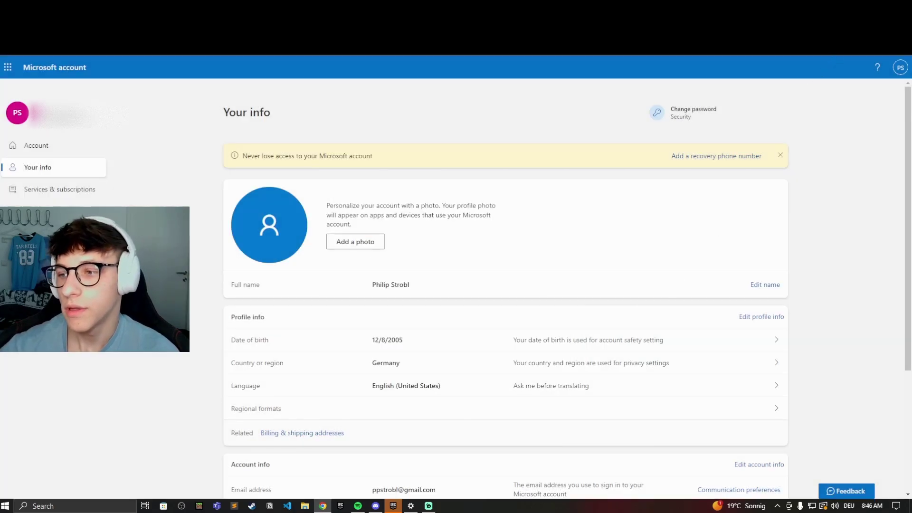